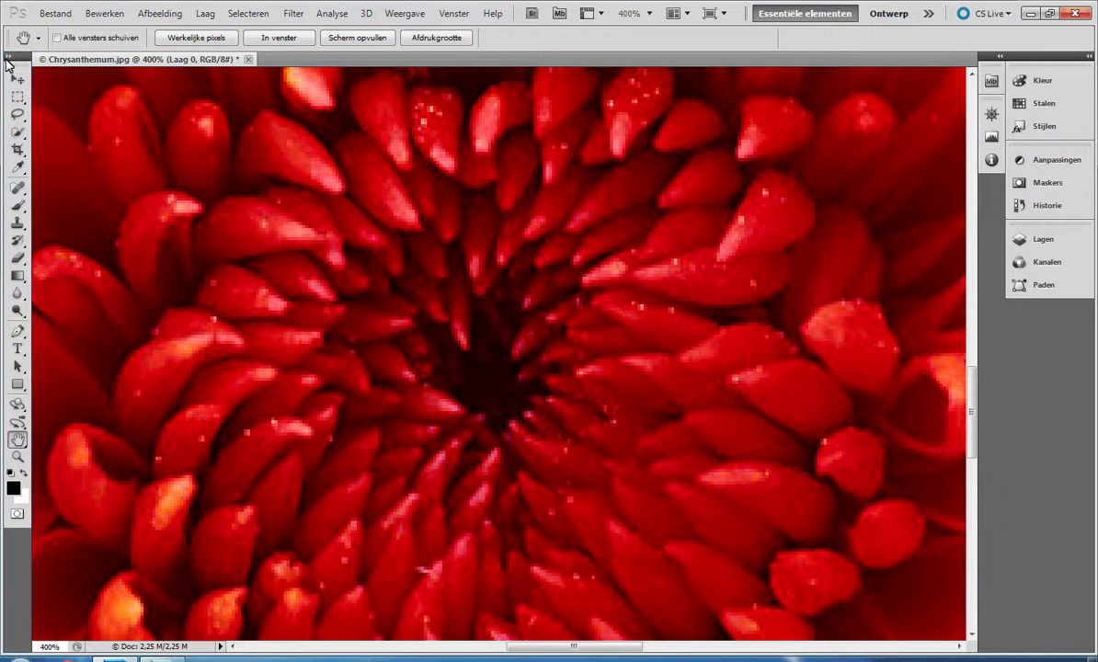
Switch the toolbox to two columns and back, and preview the Marquee and Brush tool variants.
click(7, 57)
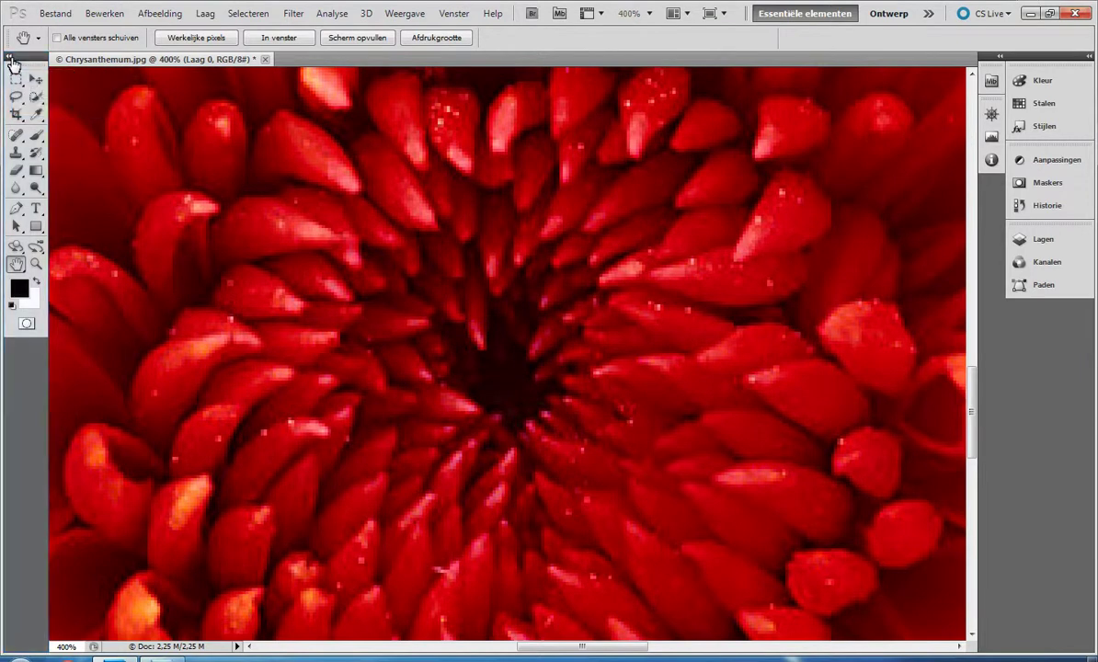
click(12, 58)
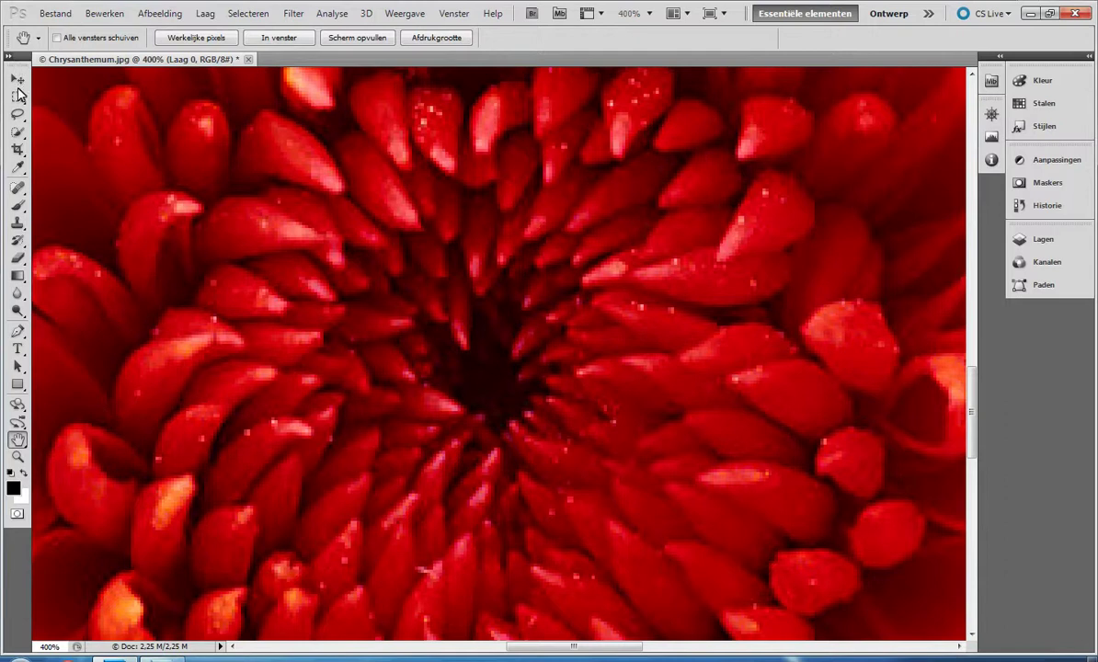
click(18, 98)
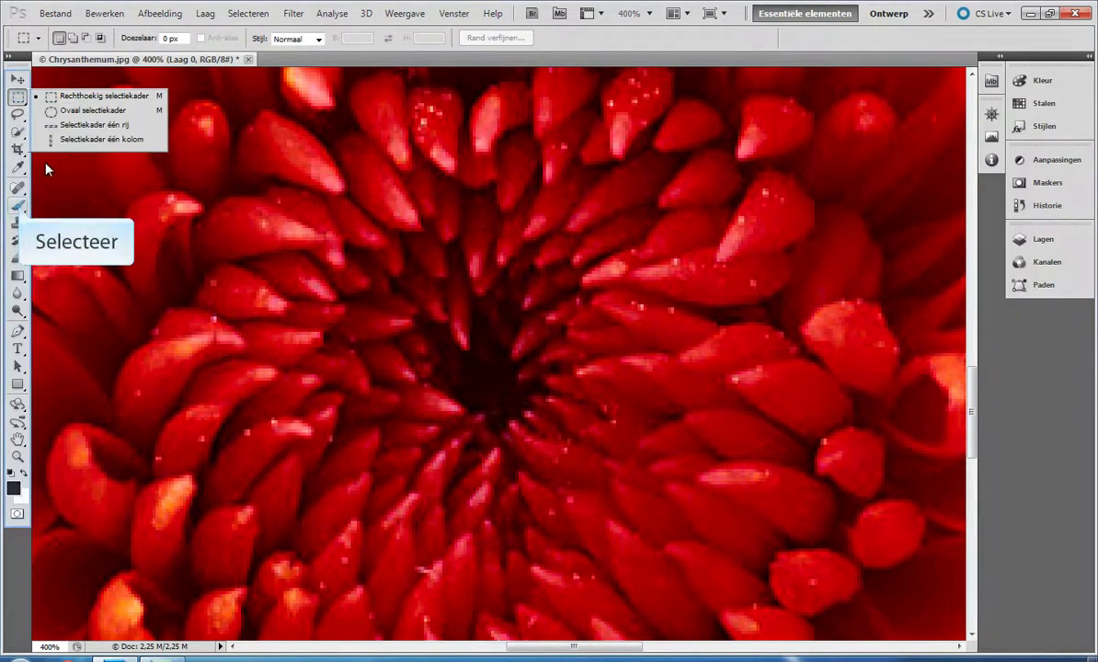
click(19, 207)
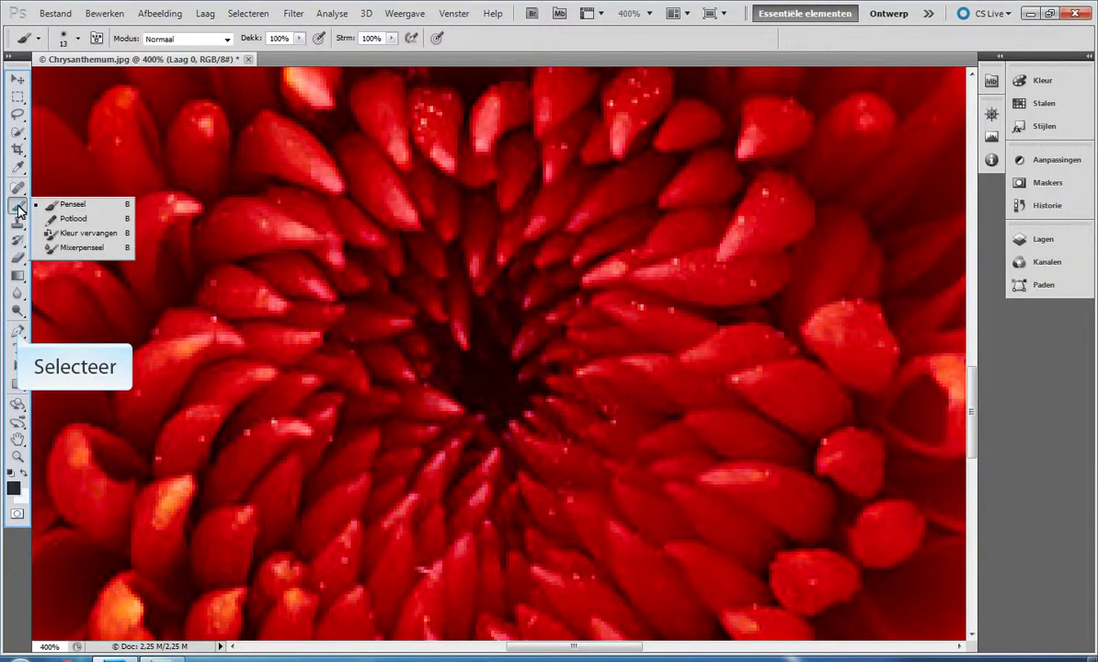
Make the Pen tool active after viewing its variants.
click(17, 335)
click(17, 335)
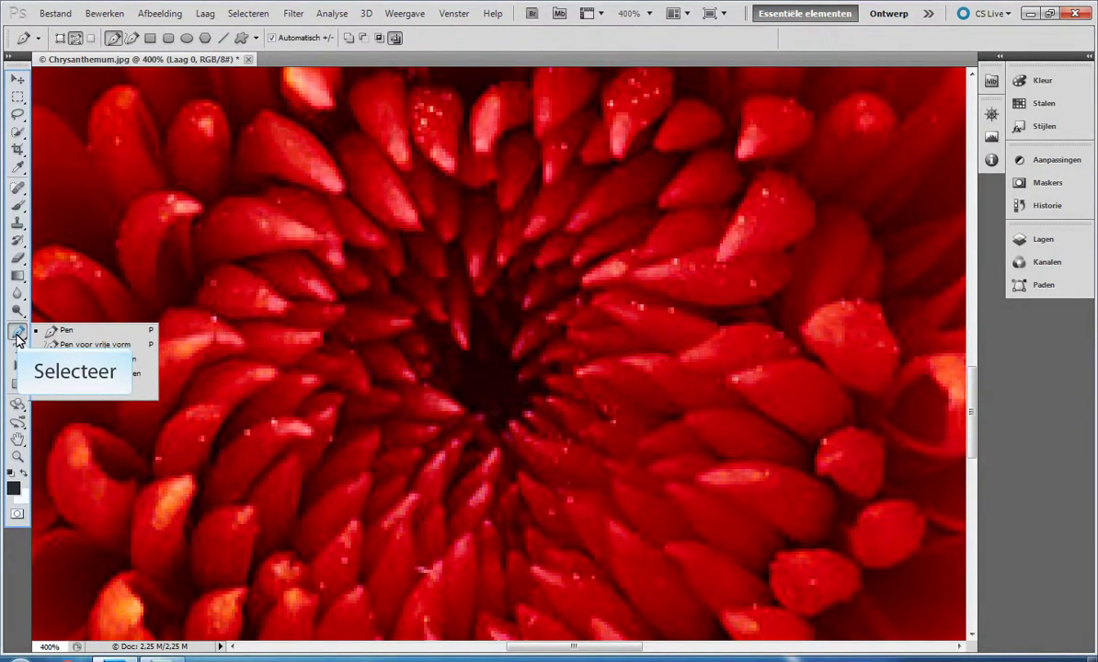
click(17, 337)
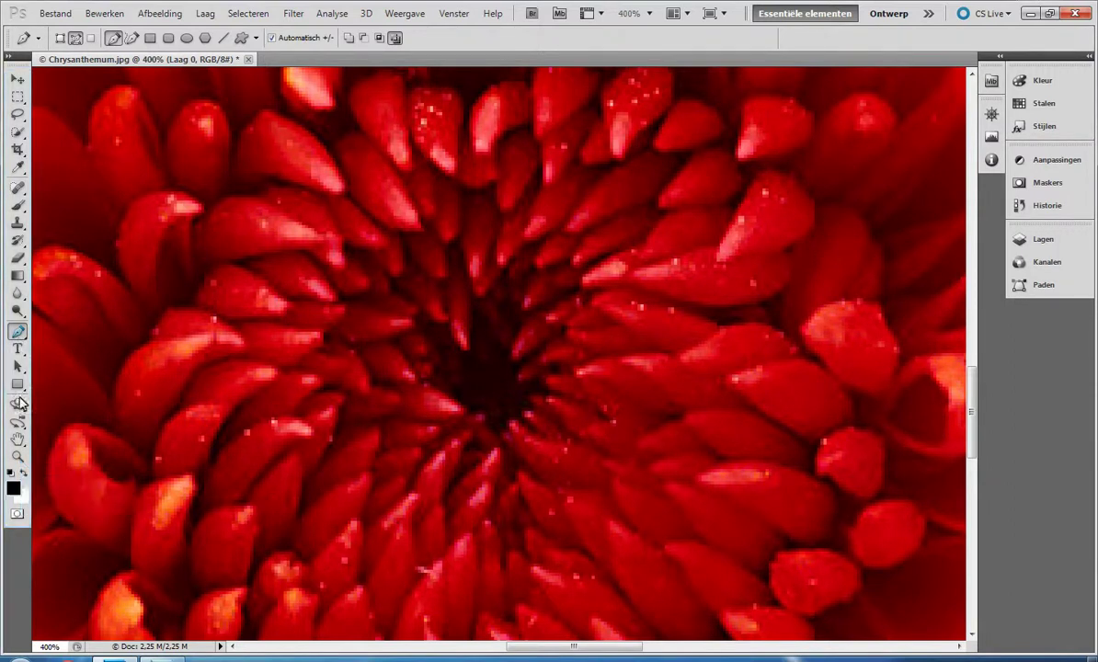
Zoom into the flower centre with the Zoom tool, up to 1600%.
click(19, 459)
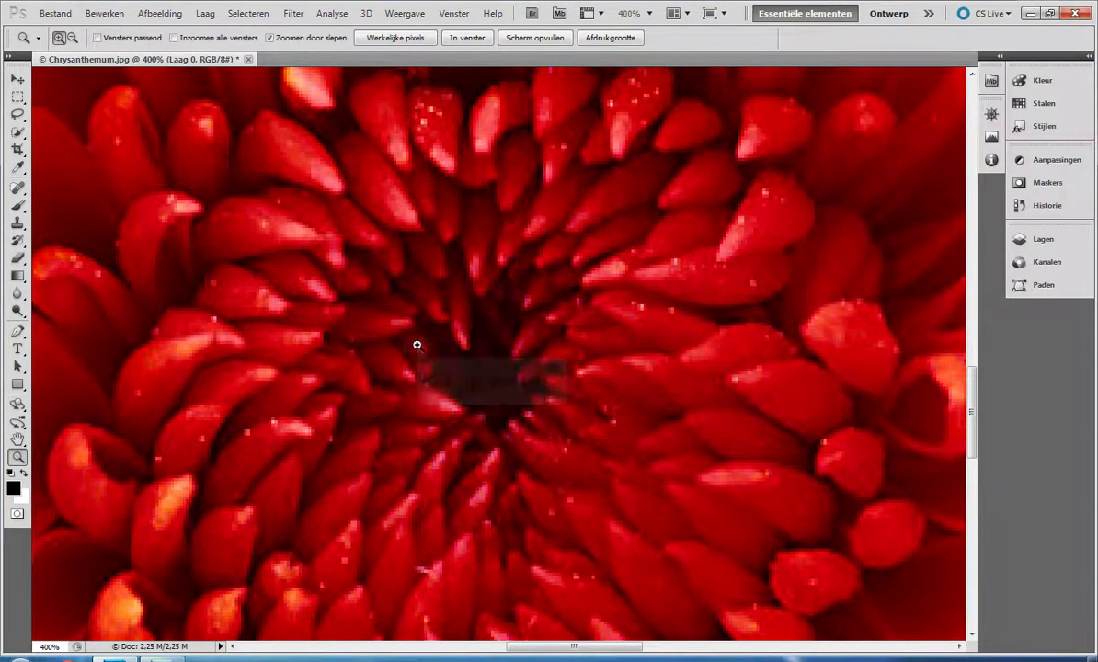
click(417, 346)
click(500, 354)
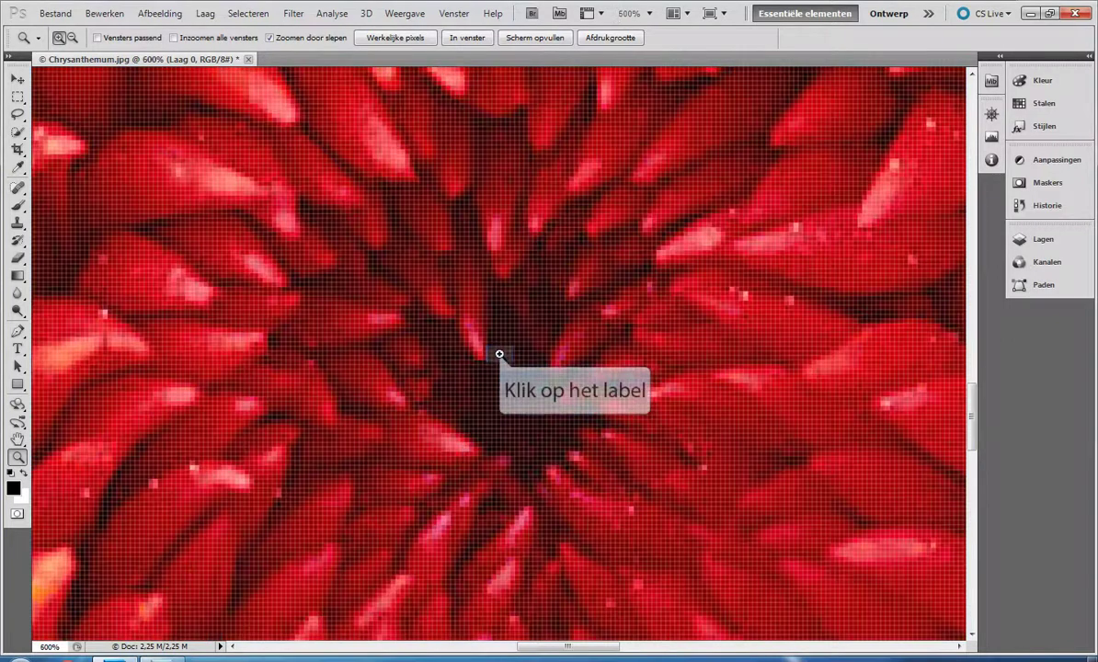
click(500, 355)
click(453, 370)
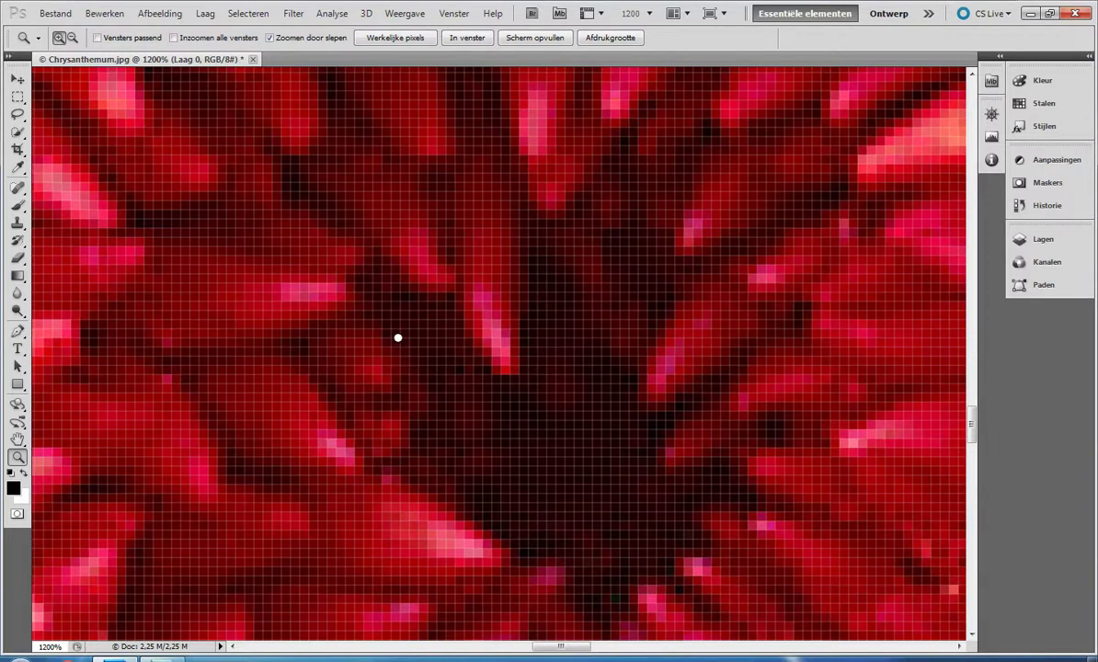
drag(397, 337, 554, 402)
alt+click(537, 393)
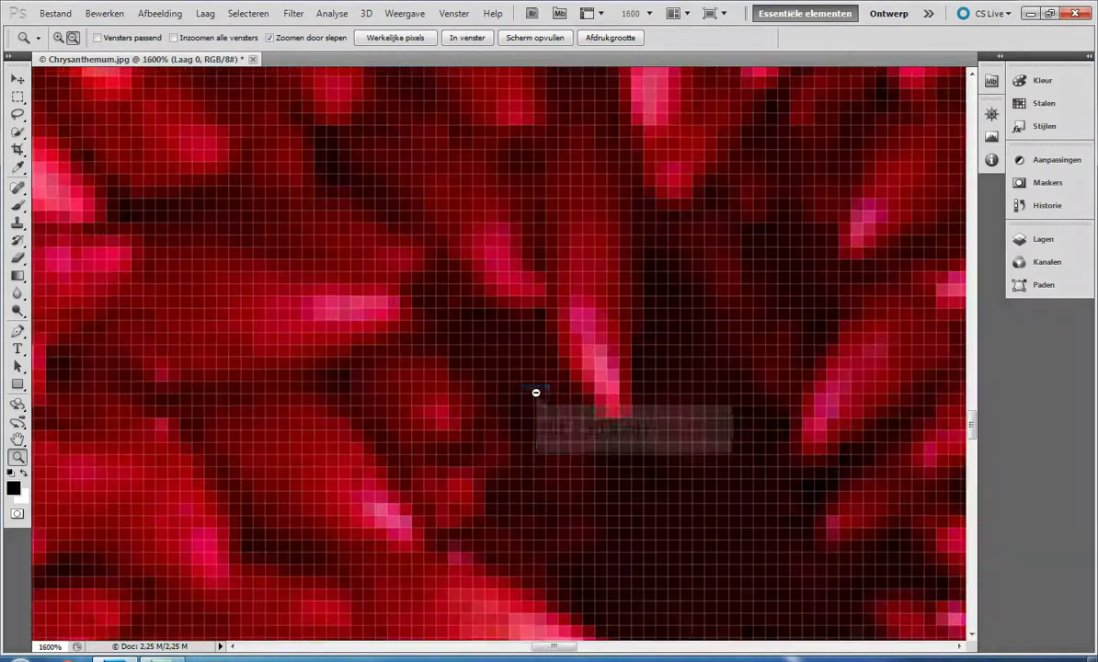
Zoom back out to 500%, then scrub-zoom in on the petals.
alt+click(537, 392)
alt+double_click(537, 393)
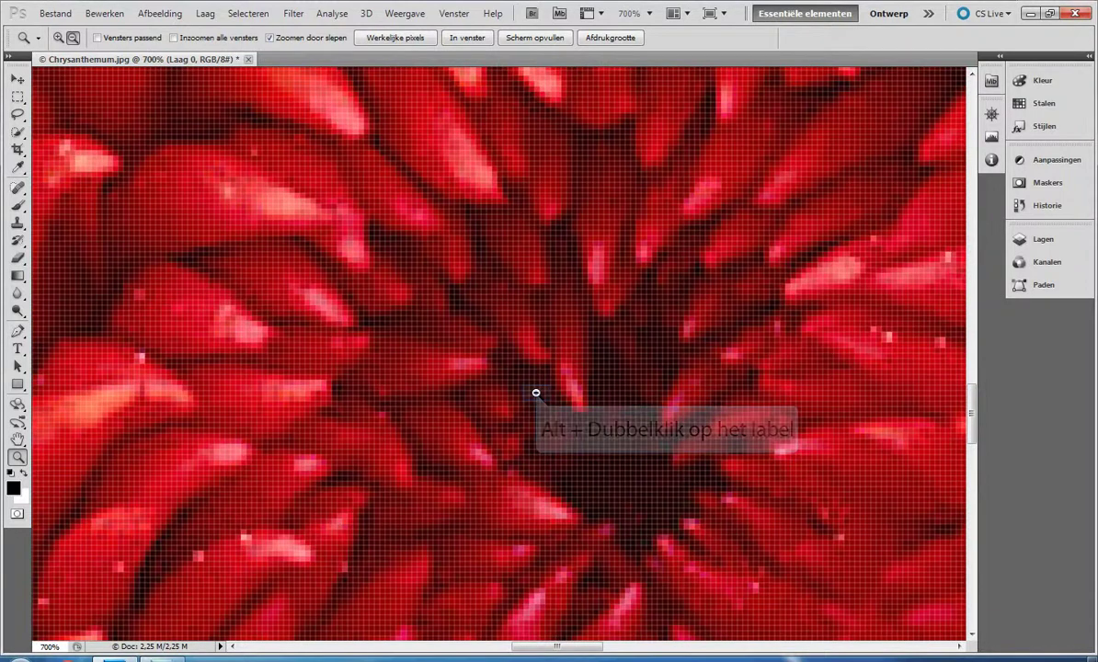
alt+click(536, 392)
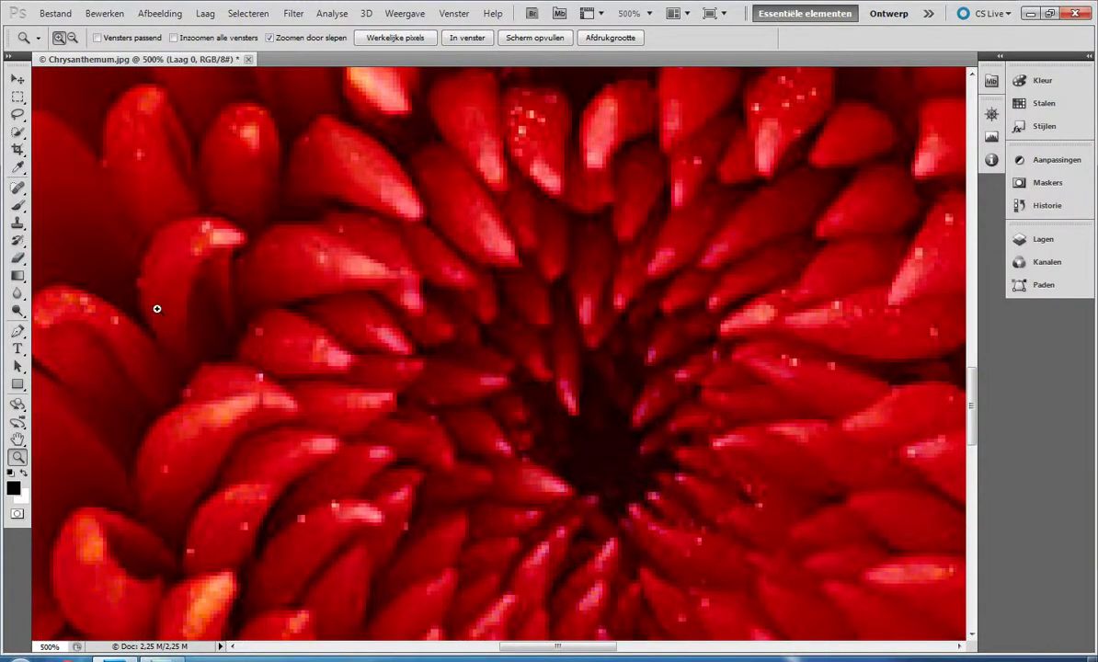
mouse_move(102, 191)
mouse_down()
mouse_move(192, 280)
mouse_move(134, 228)
mouse_move(162, 245)
mouse_up()
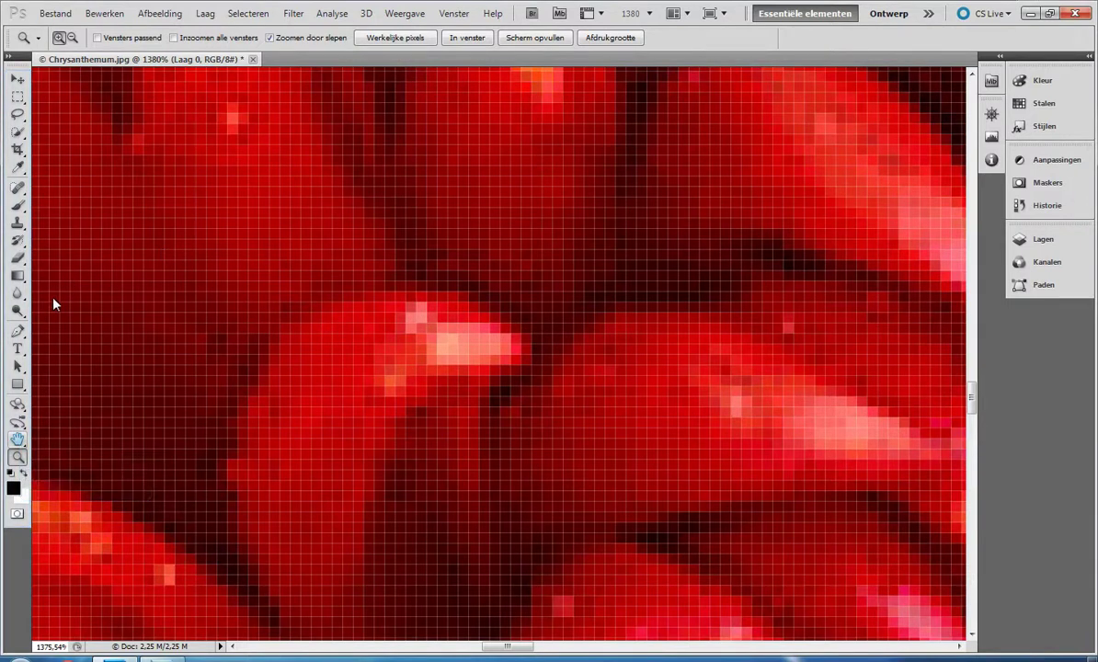
Fit the photo on screen via the Hand tool, then zoom in to about 100%.
double_click(18, 441)
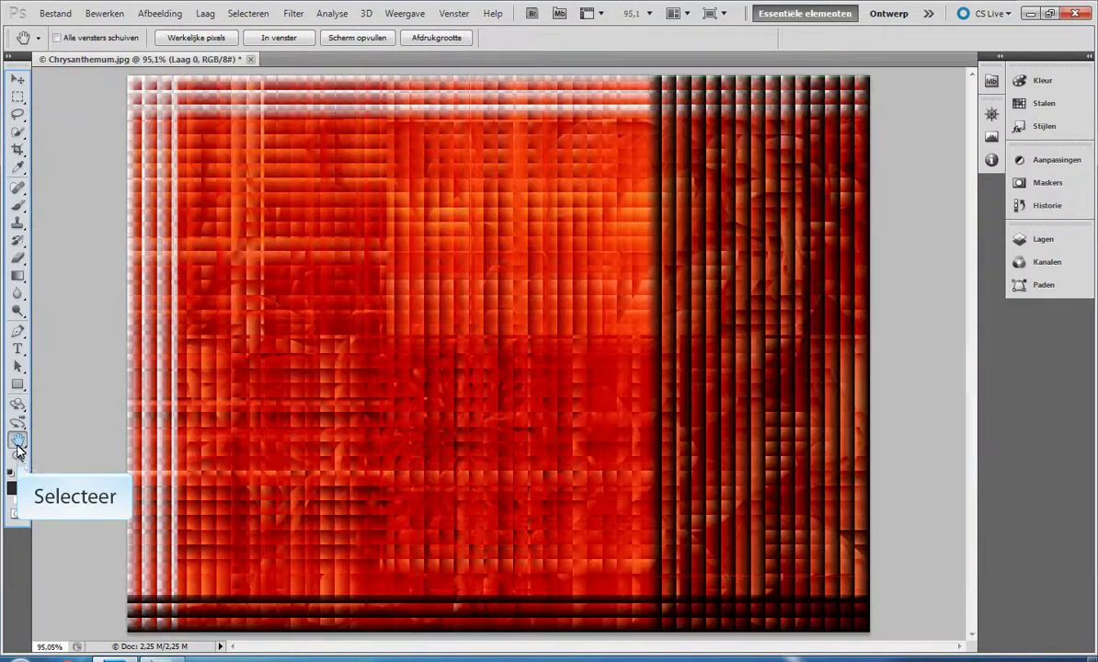
click(17, 459)
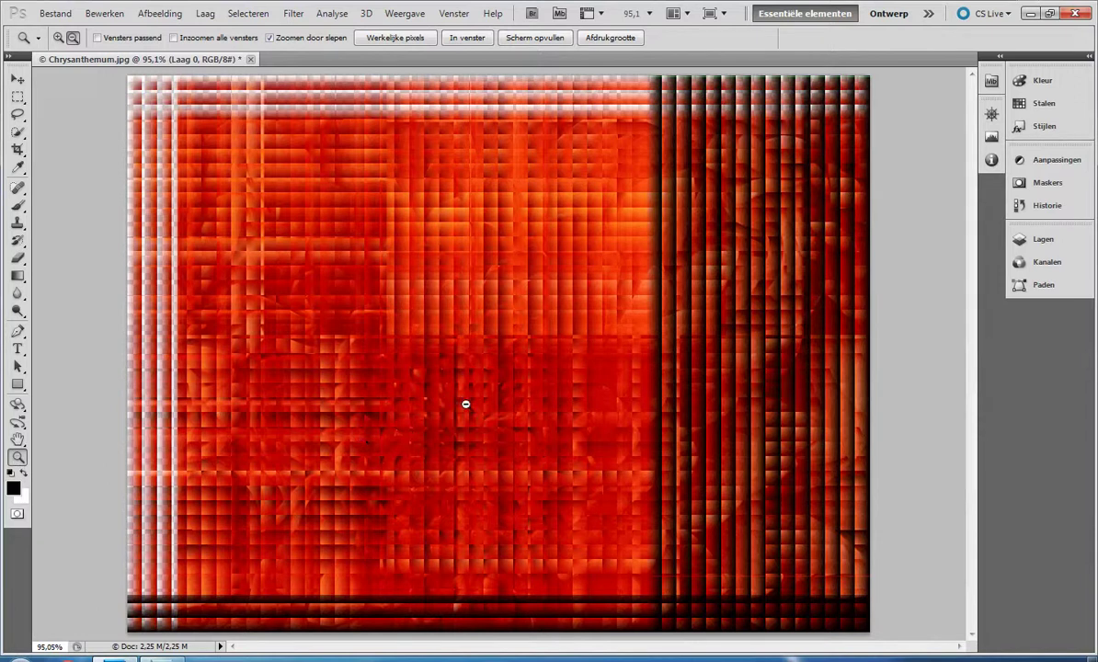
click(514, 344)
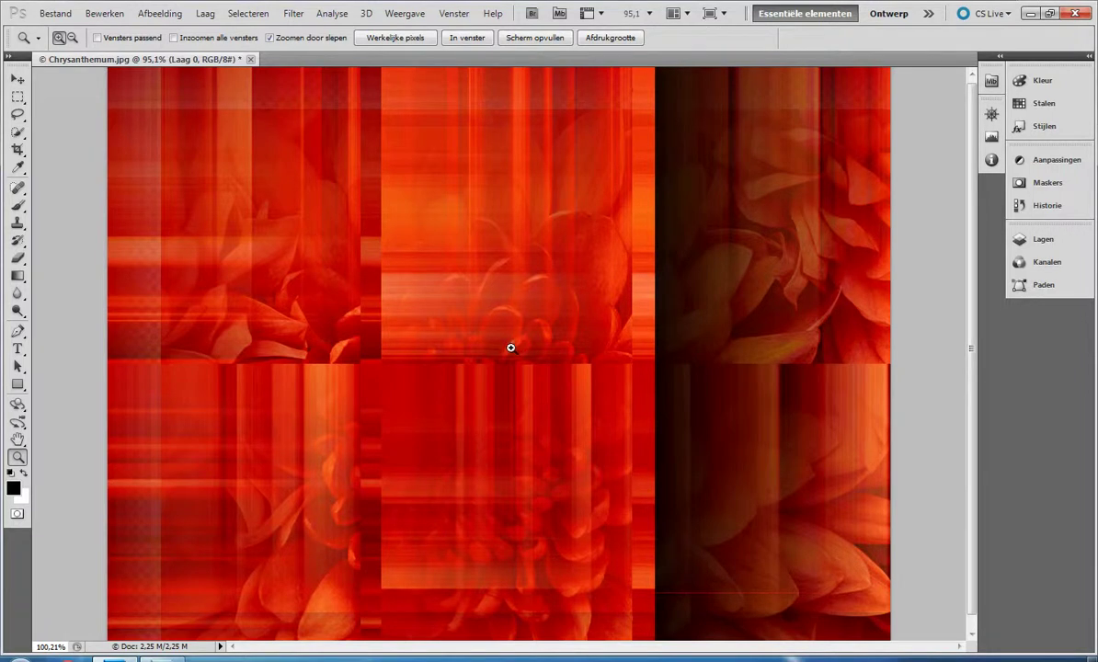
click(509, 372)
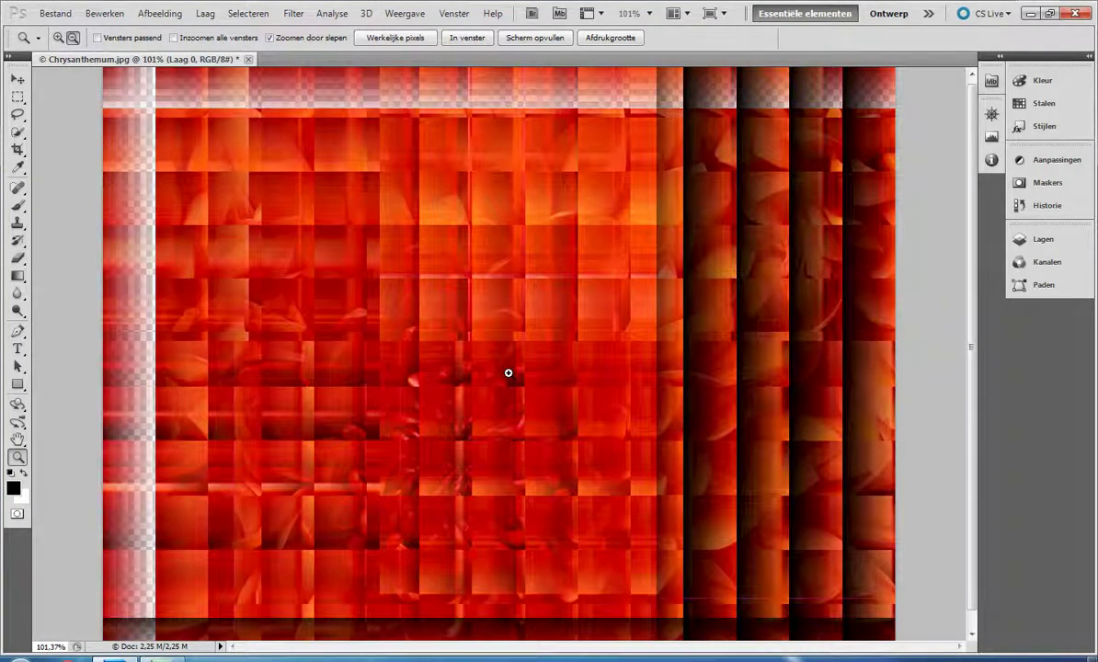
click(509, 372)
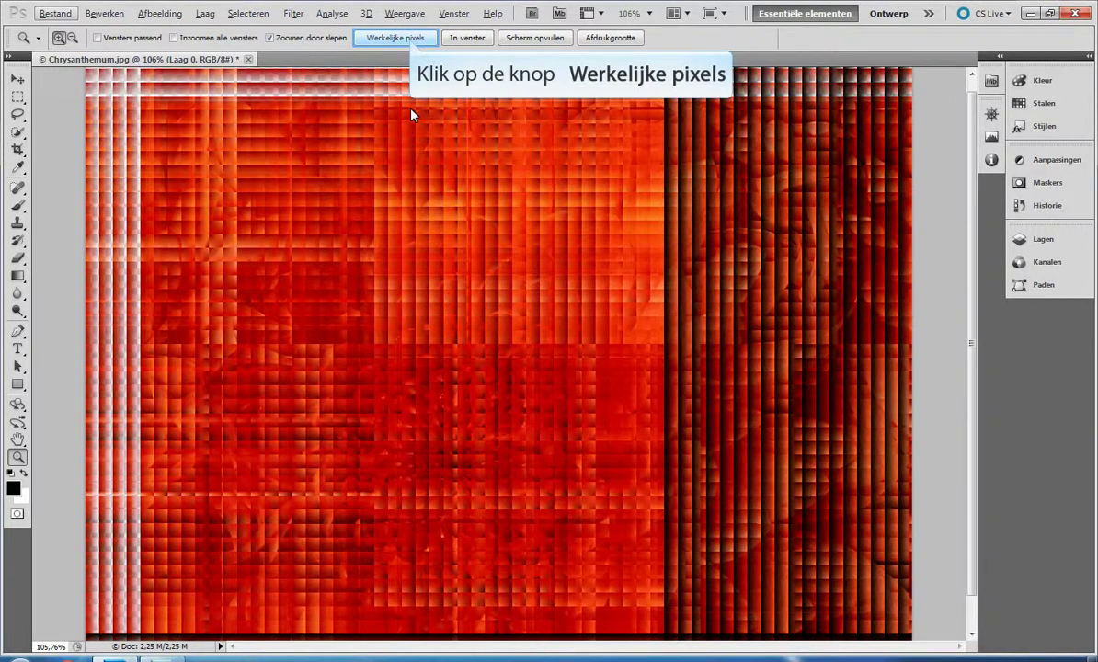
Try the options-bar views (fill, fit, print size), finishing on Werkelijke pixels at 100%.
click(411, 42)
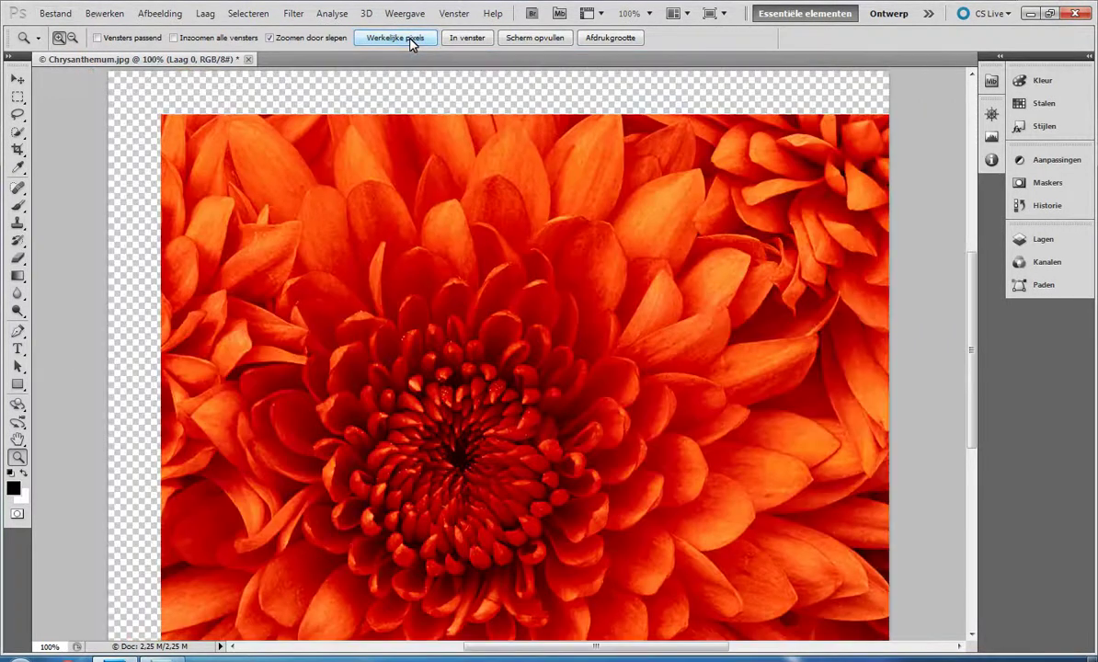
click(543, 40)
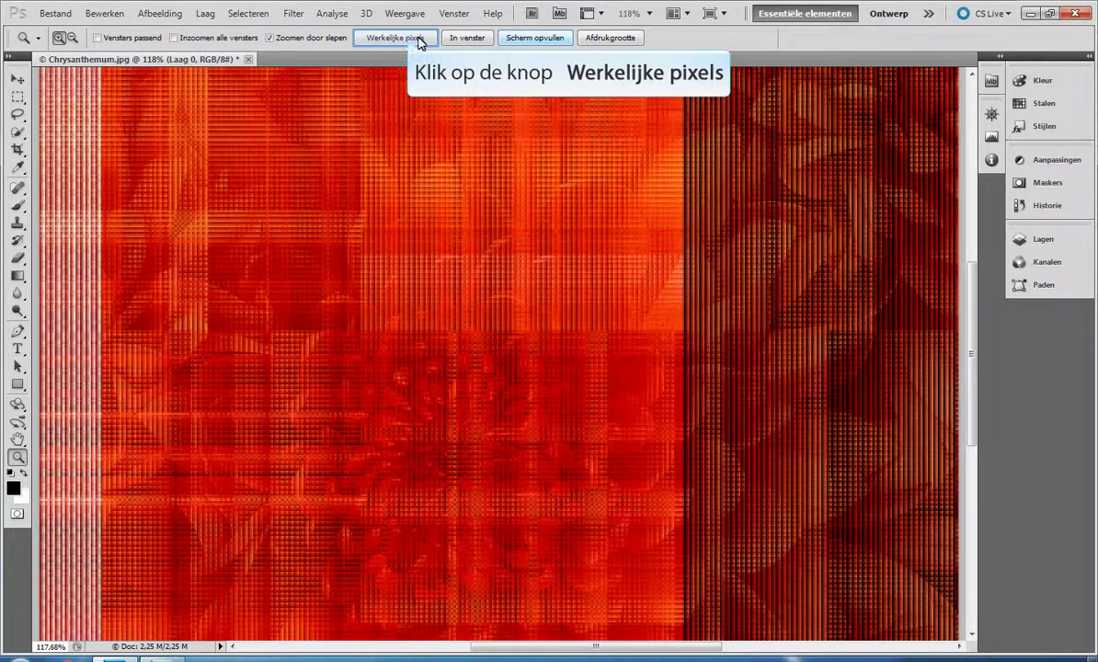
click(409, 40)
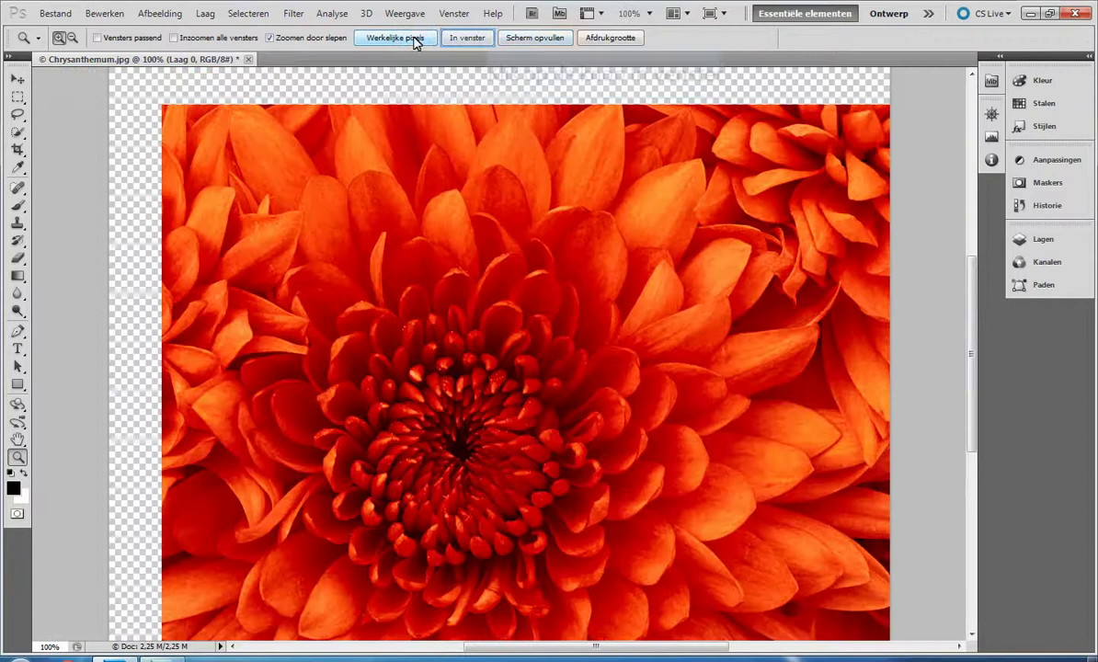
click(479, 39)
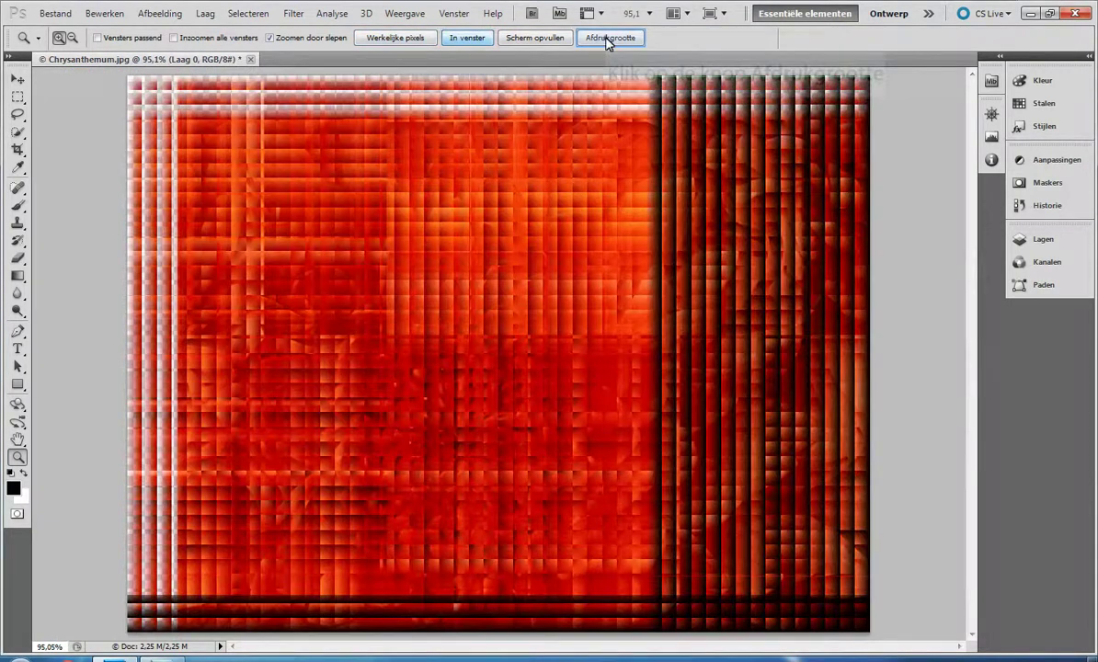
click(607, 40)
click(407, 40)
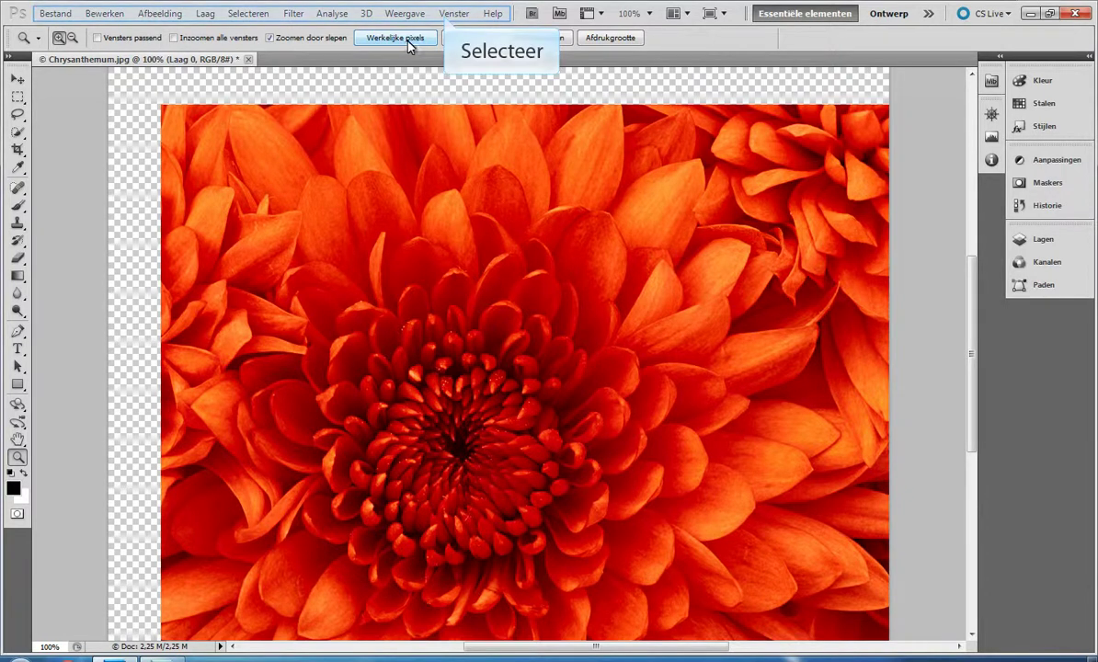
Show the Histogram panel from Venster, then expand and collapse the right panel dock.
click(451, 14)
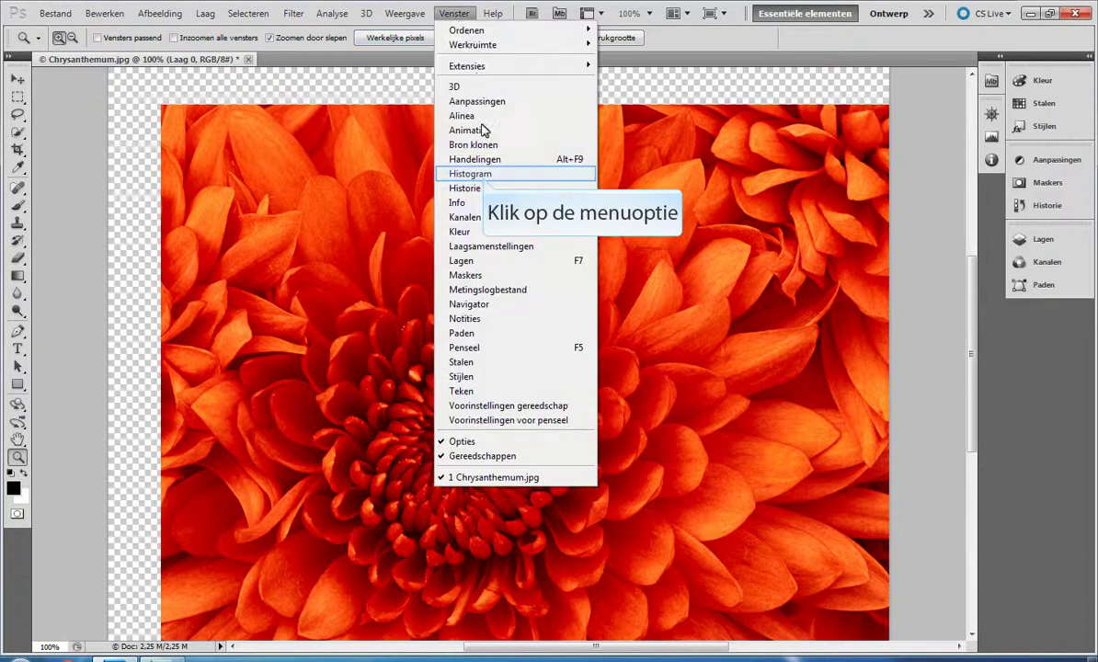
click(485, 176)
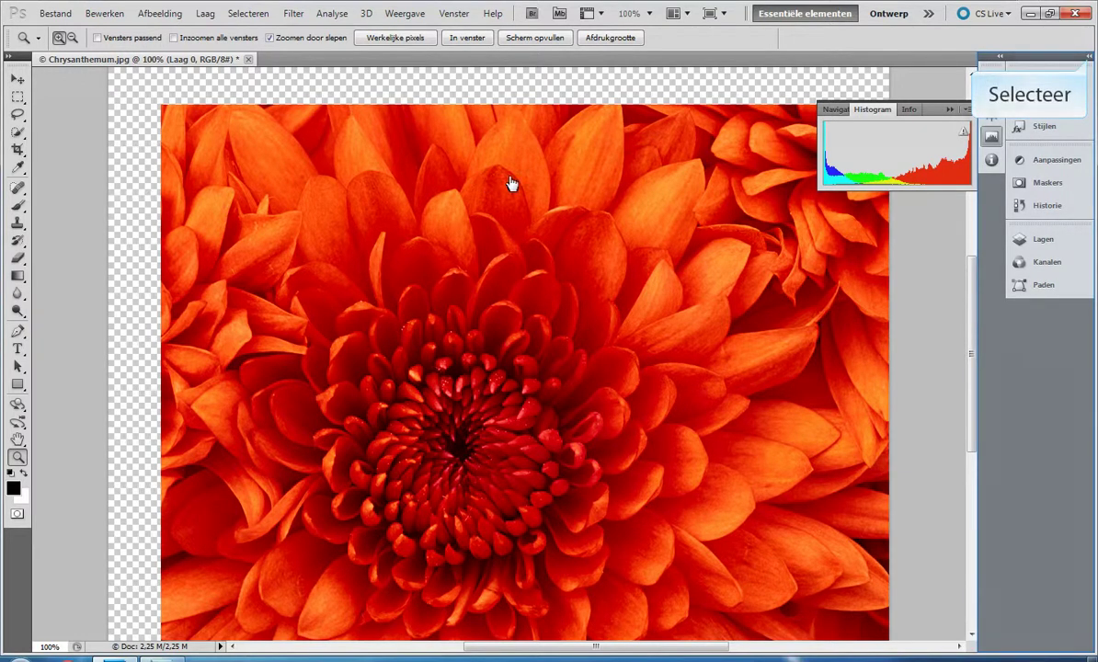
click(1090, 59)
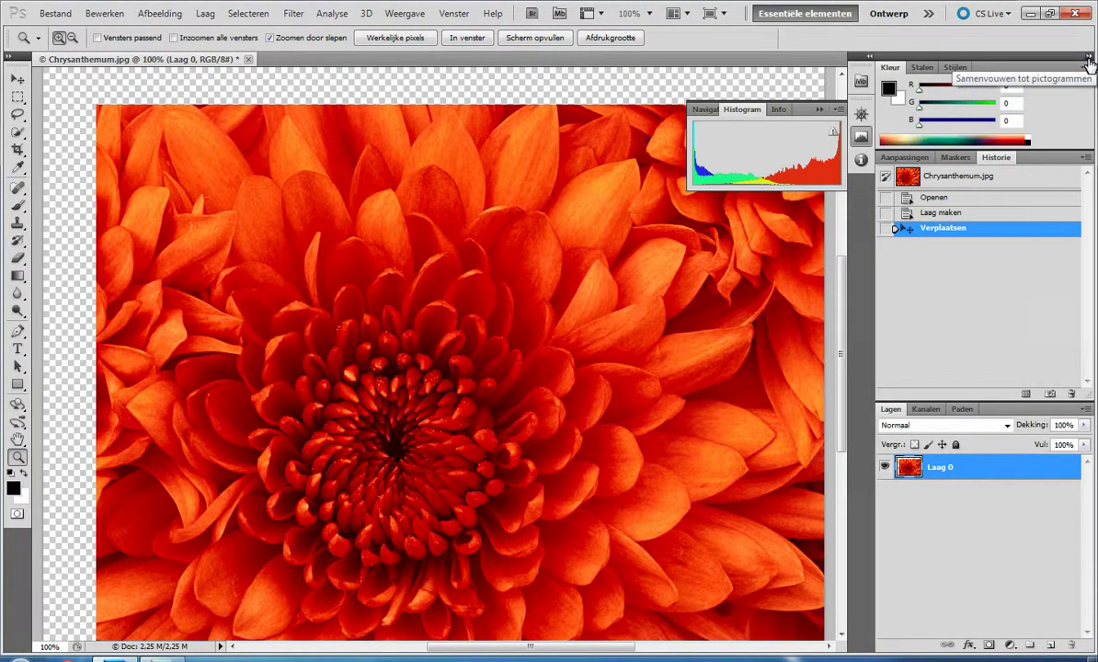
click(1090, 61)
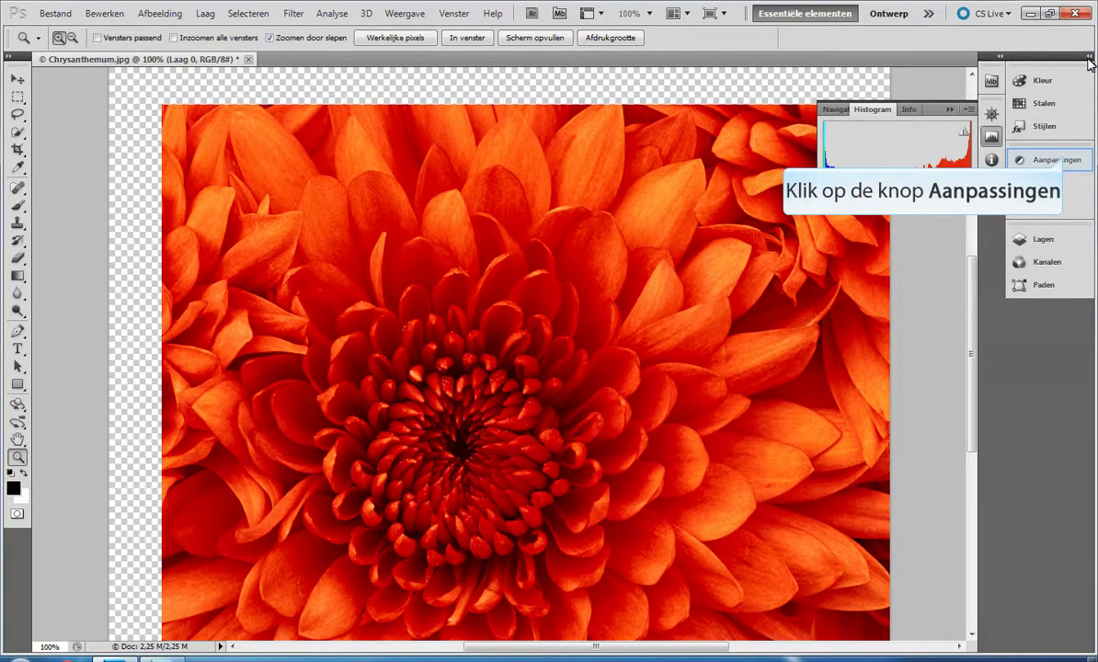
Add a Niveaus adjustment layer with black input 97 and white input 218.
click(1058, 160)
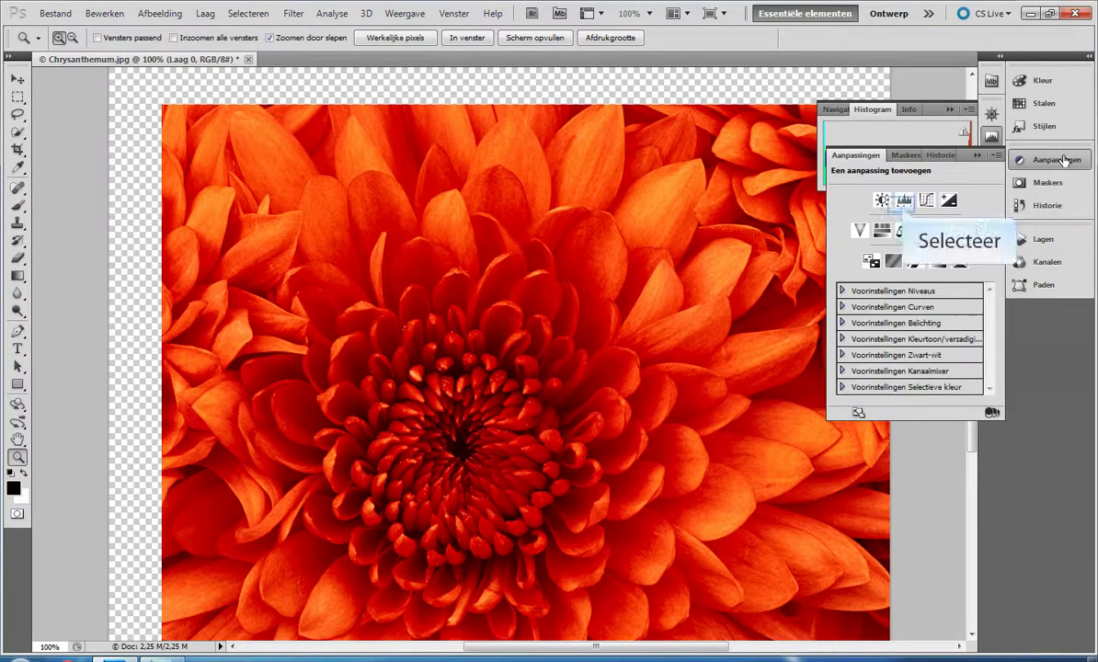
click(904, 201)
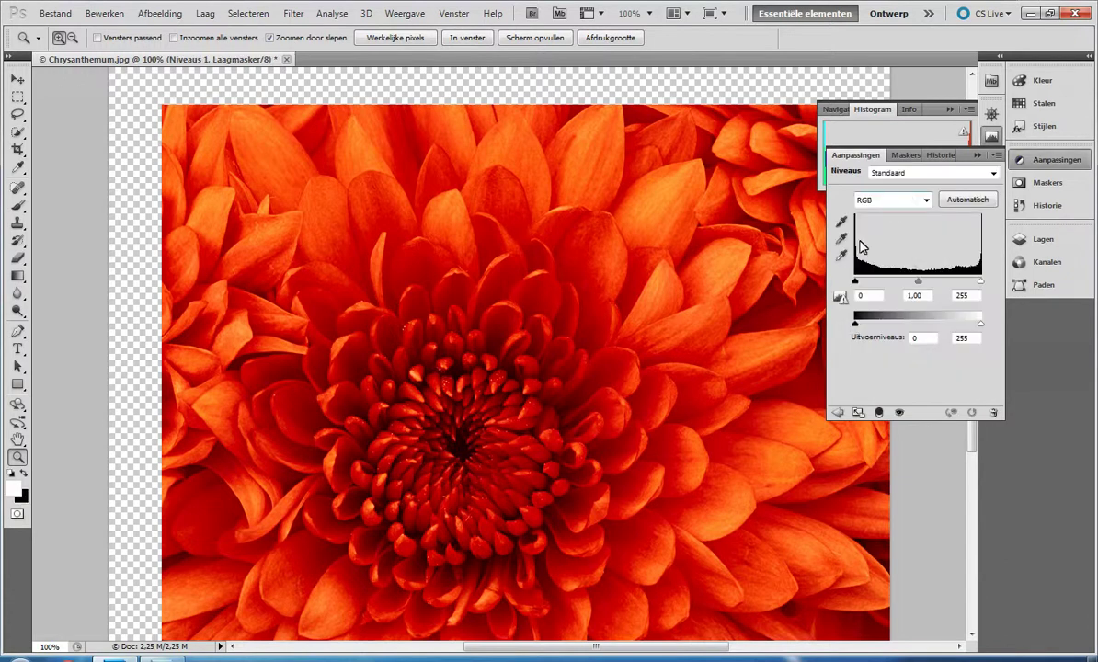
drag(855, 281, 876, 281)
drag(895, 284, 905, 286)
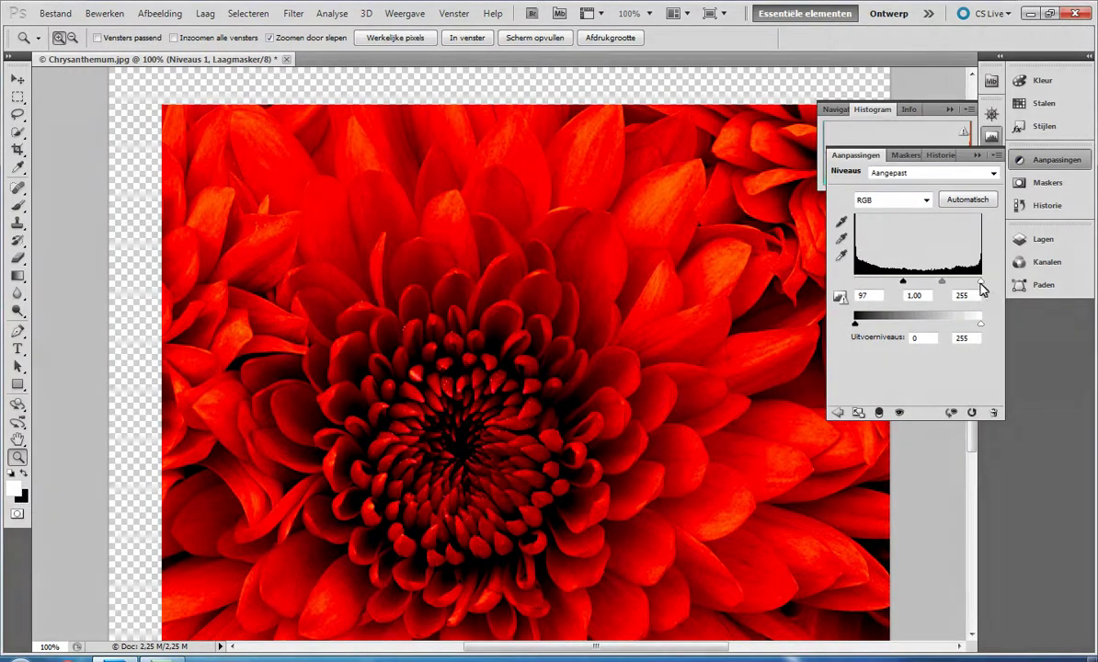
drag(981, 286, 962, 285)
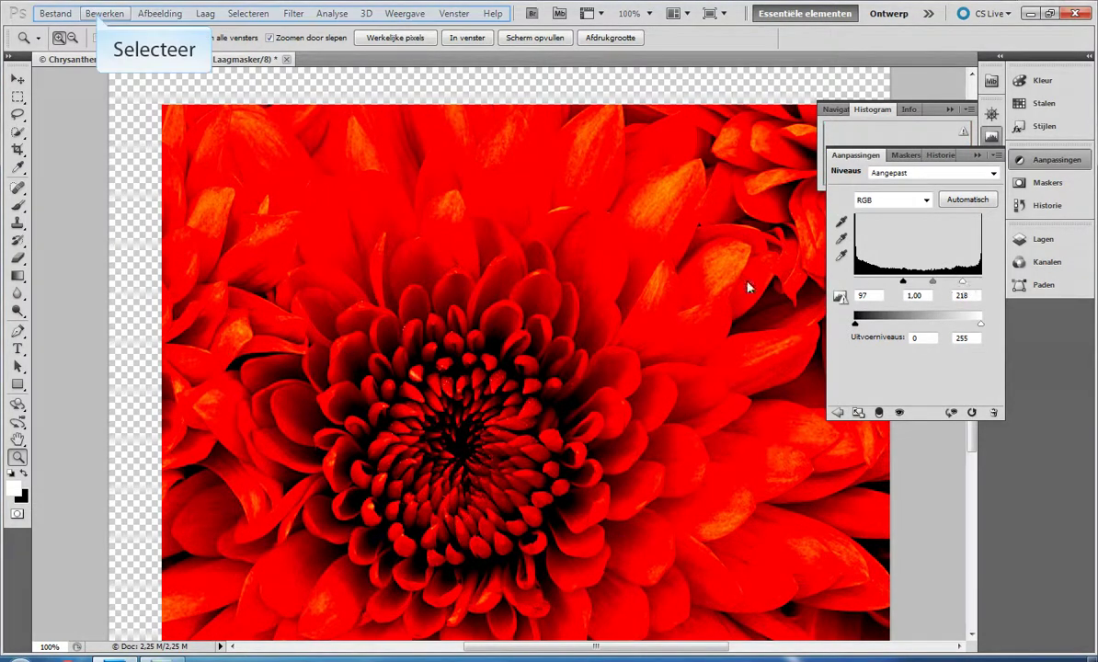
Undo and redo the white input change via Bewerken, then collapse the Adjustments panel.
click(99, 15)
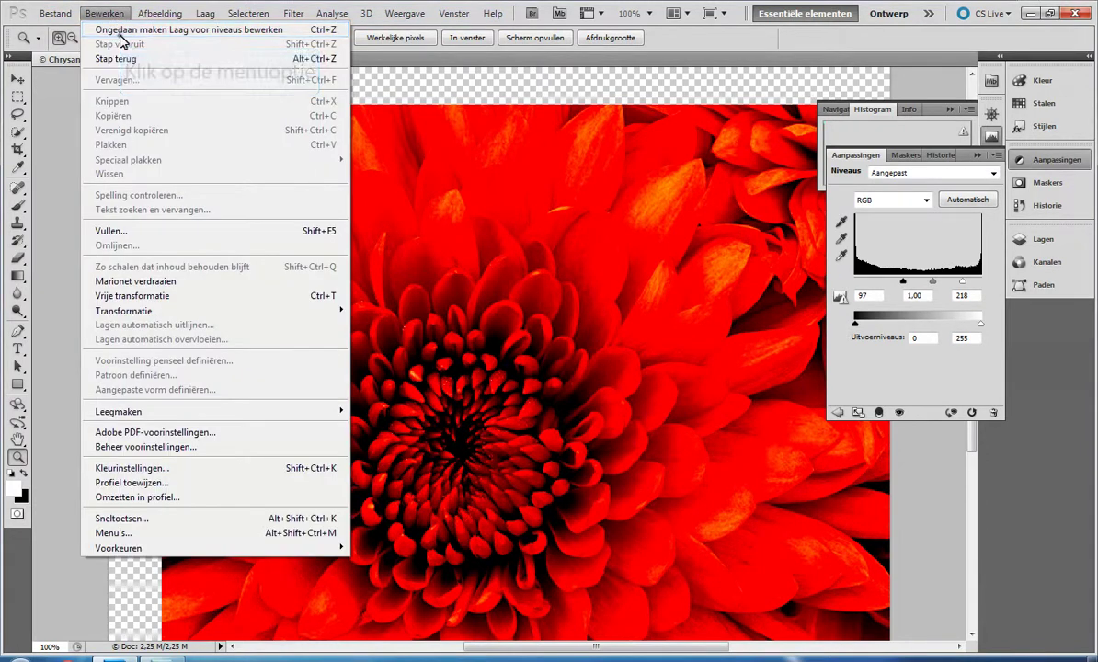
click(119, 32)
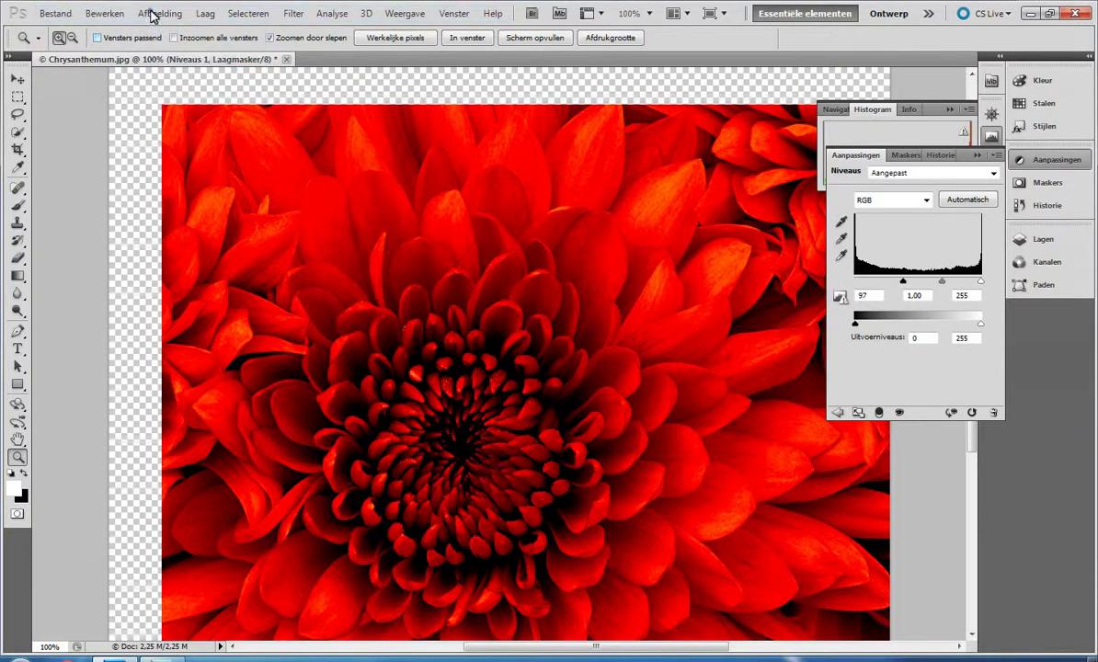
click(149, 17)
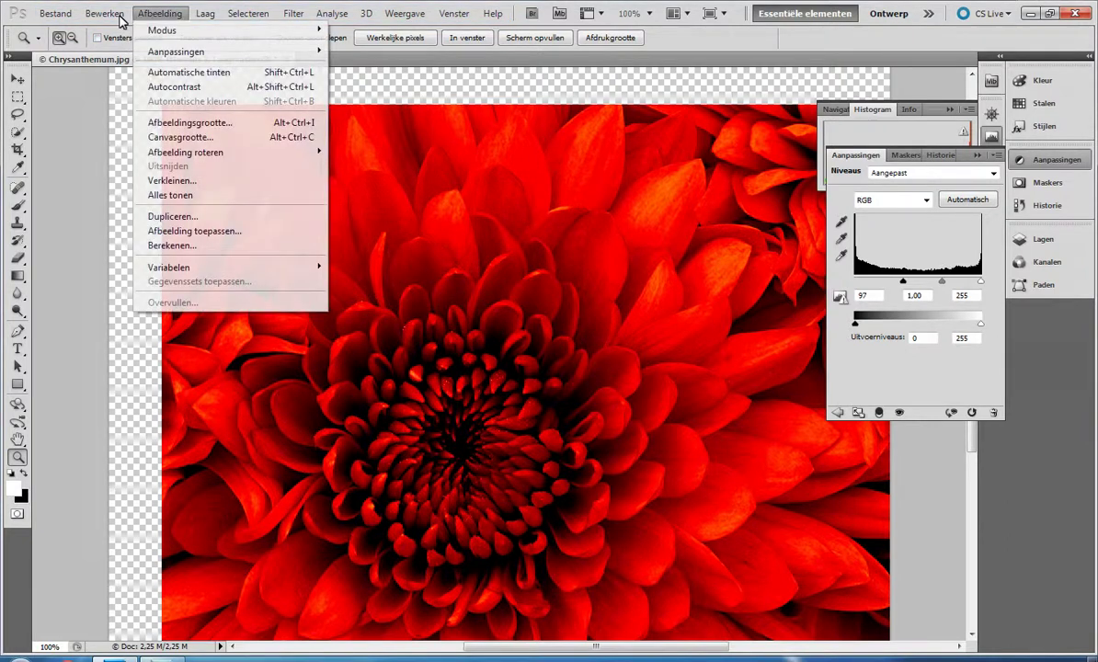
click(120, 17)
click(131, 30)
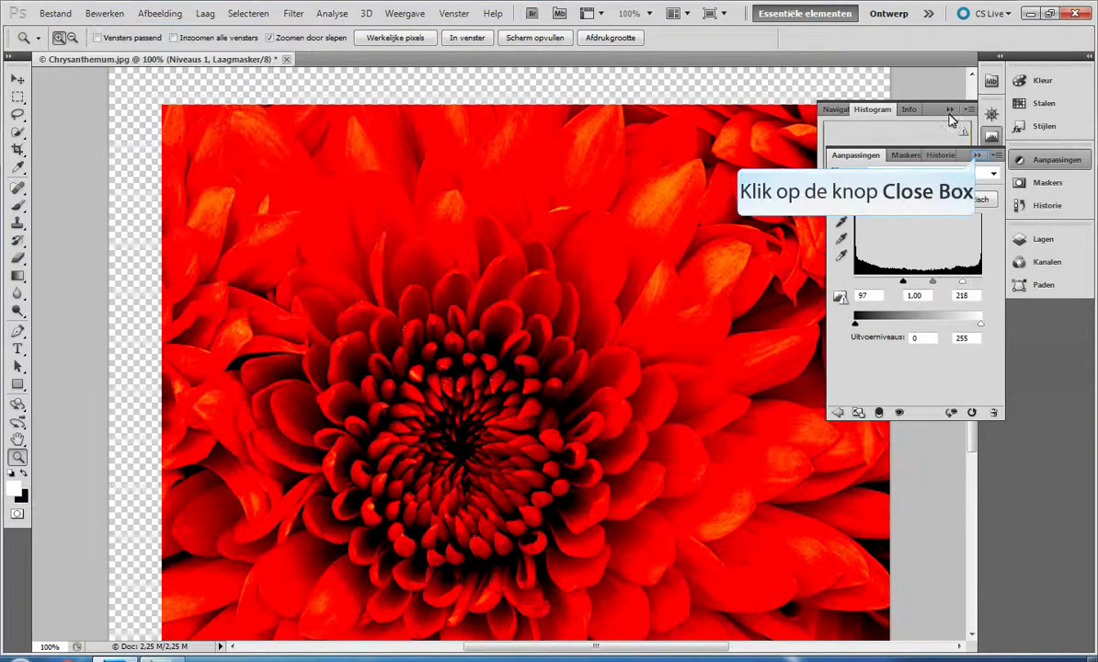
click(978, 159)
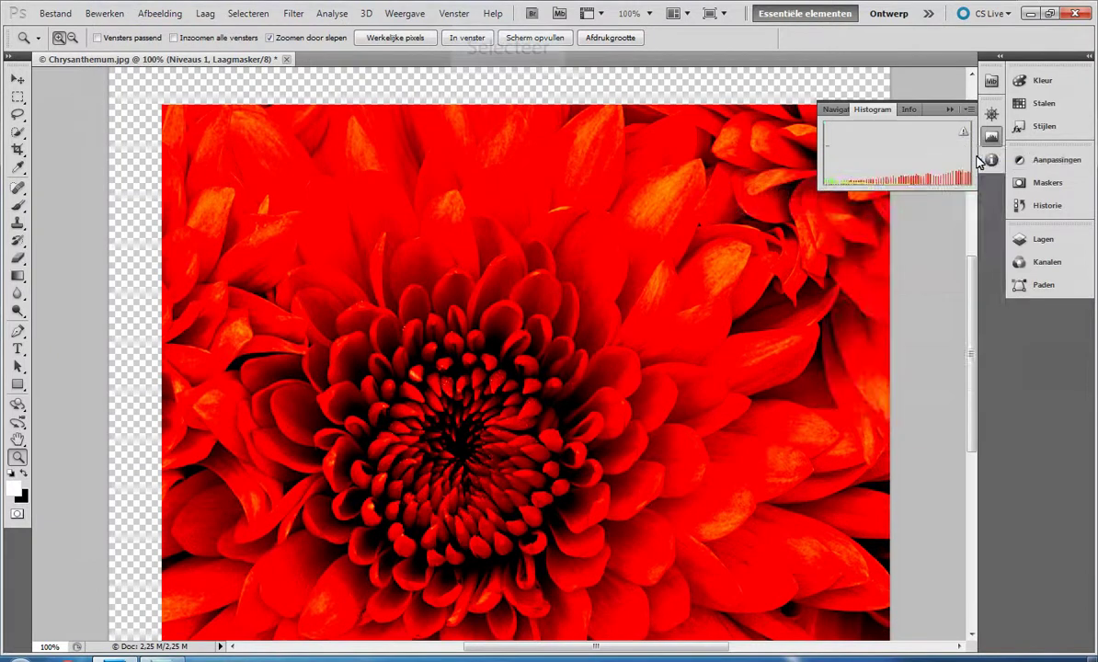
Revert to the Openen state in the Historie panel, then close that panel group.
click(452, 14)
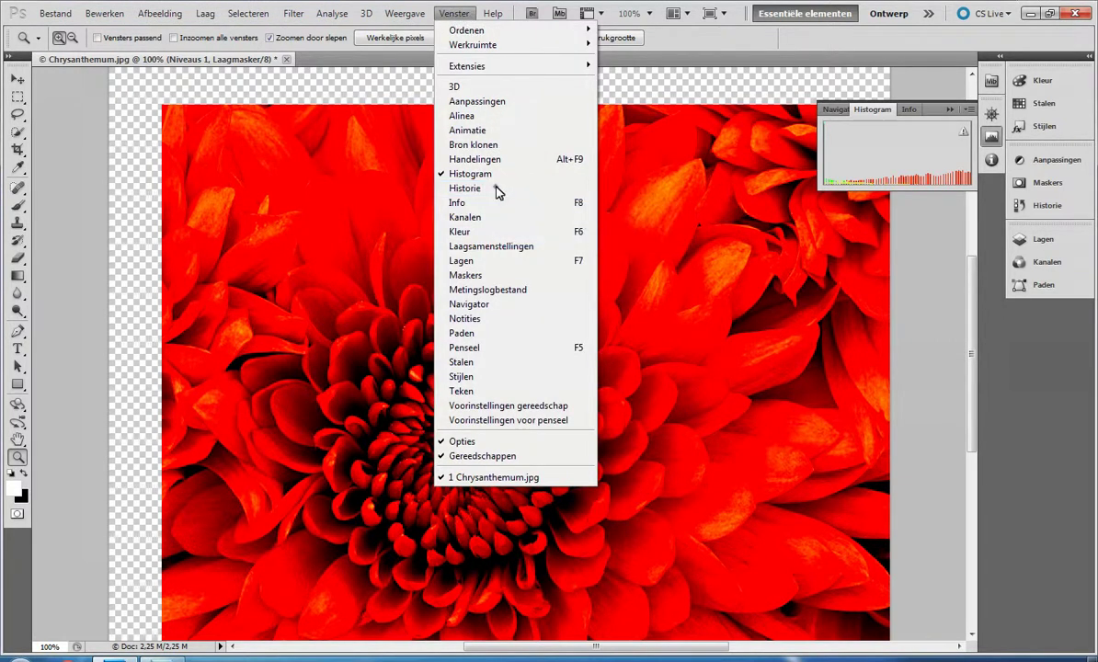
click(465, 187)
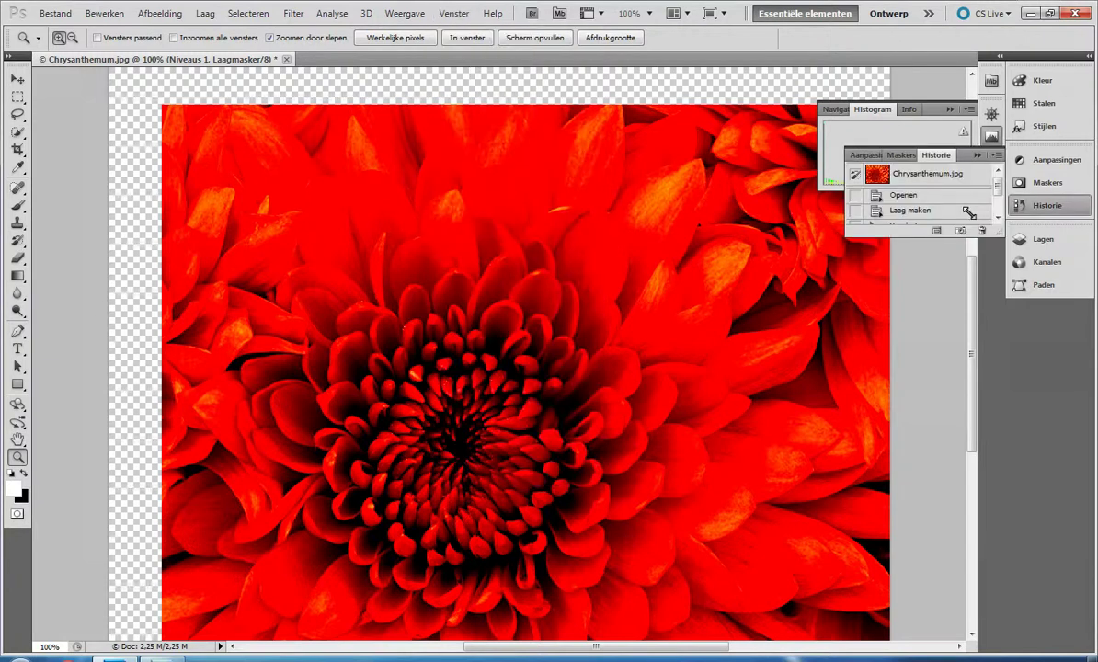
drag(1002, 236, 1005, 416)
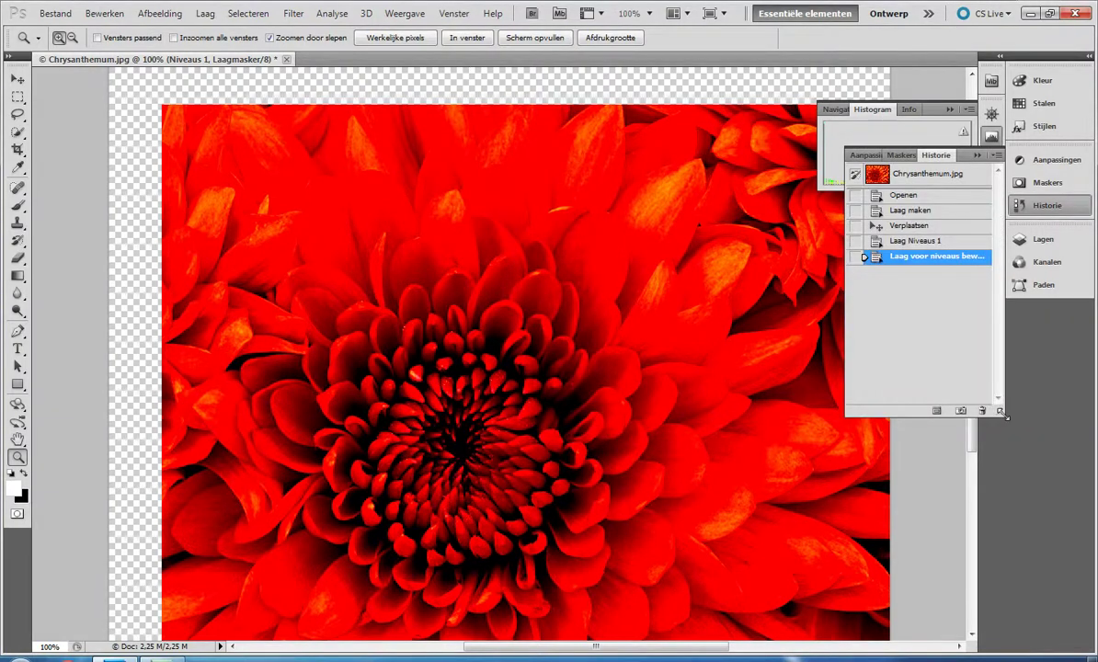
click(912, 242)
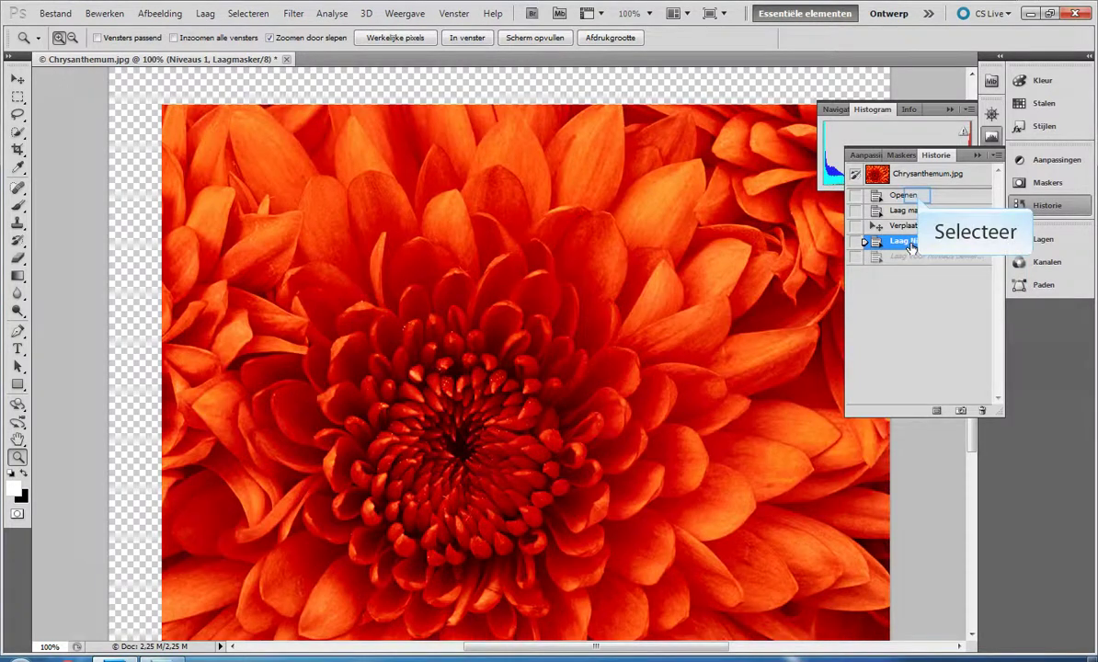
click(915, 196)
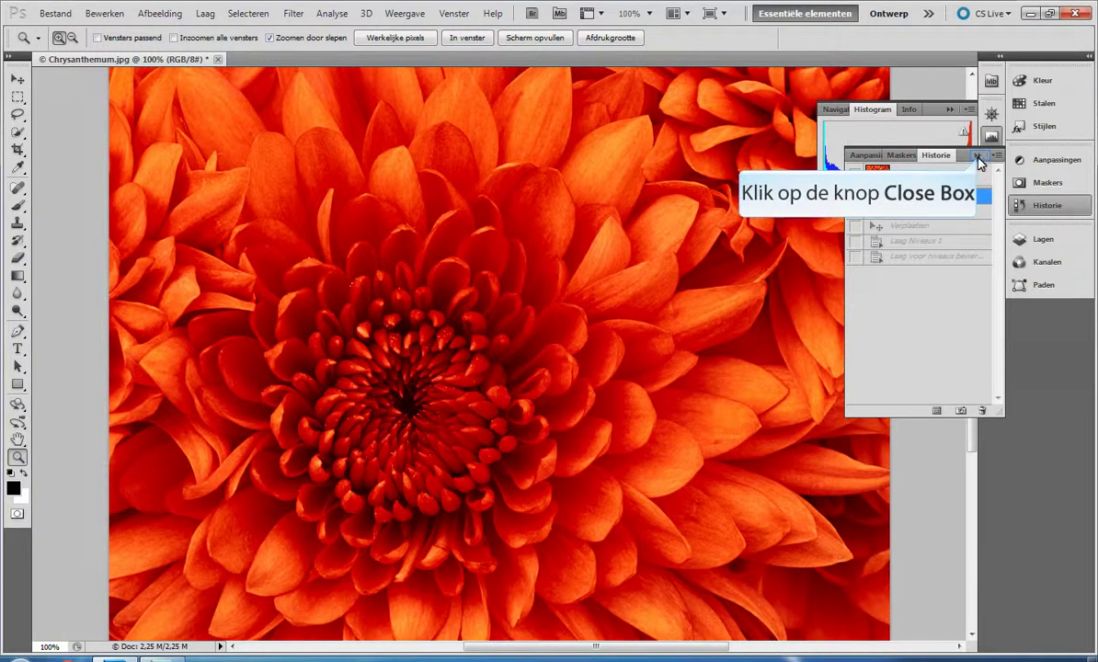
click(979, 157)
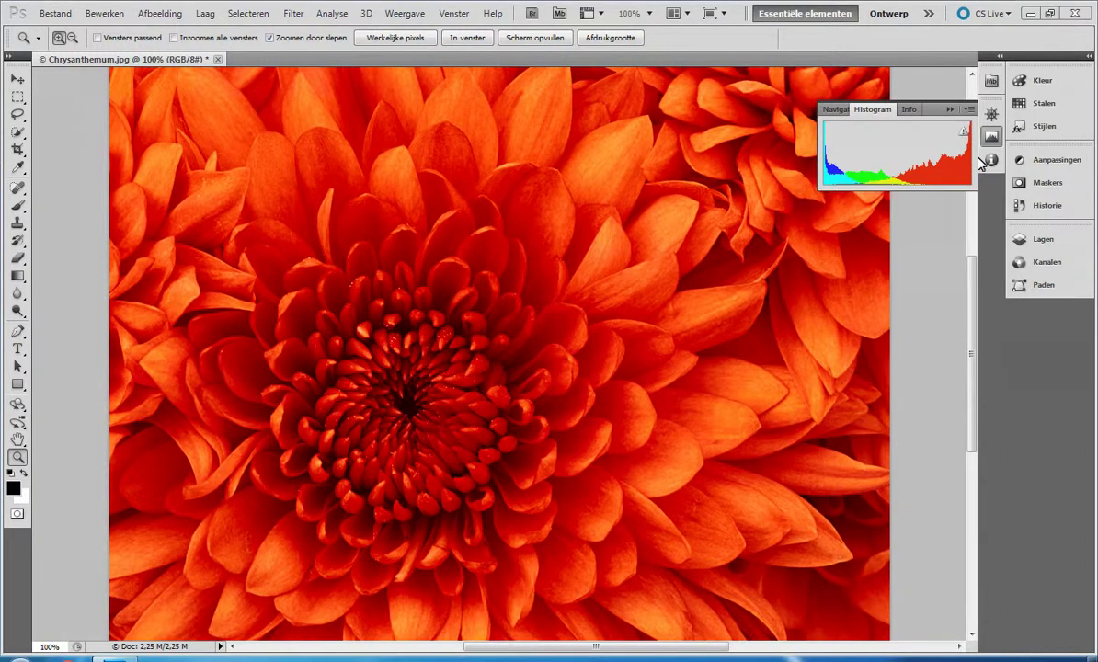